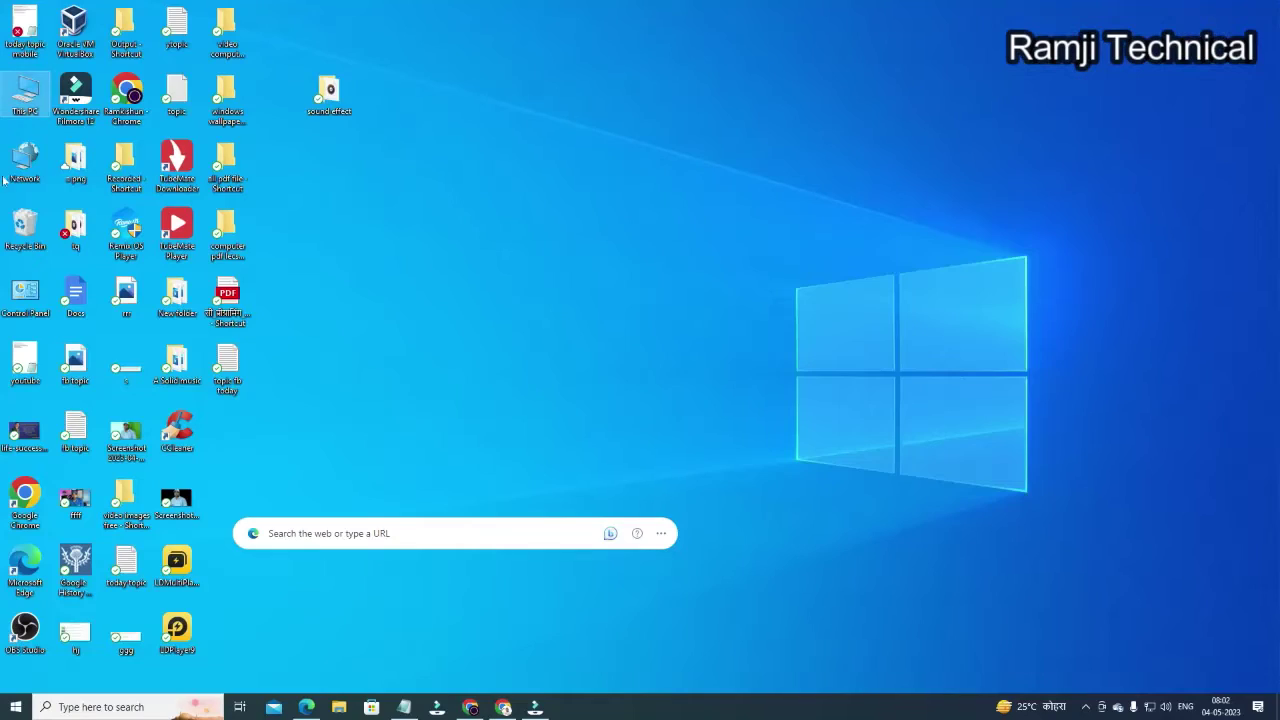
# Open This PC, look inside the connected Galaxy M20 phone and return to the drive overview.
pyautogui.doubleClick(27, 100)
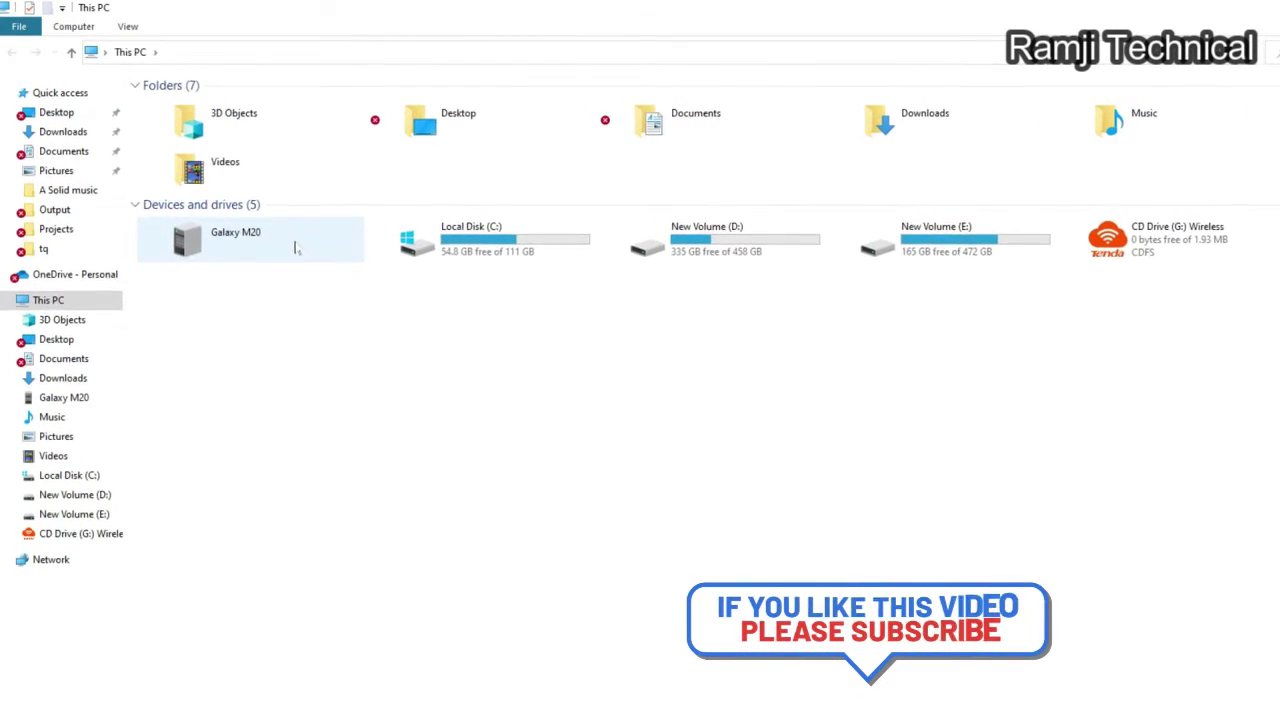
pyautogui.doubleClick(238, 247)
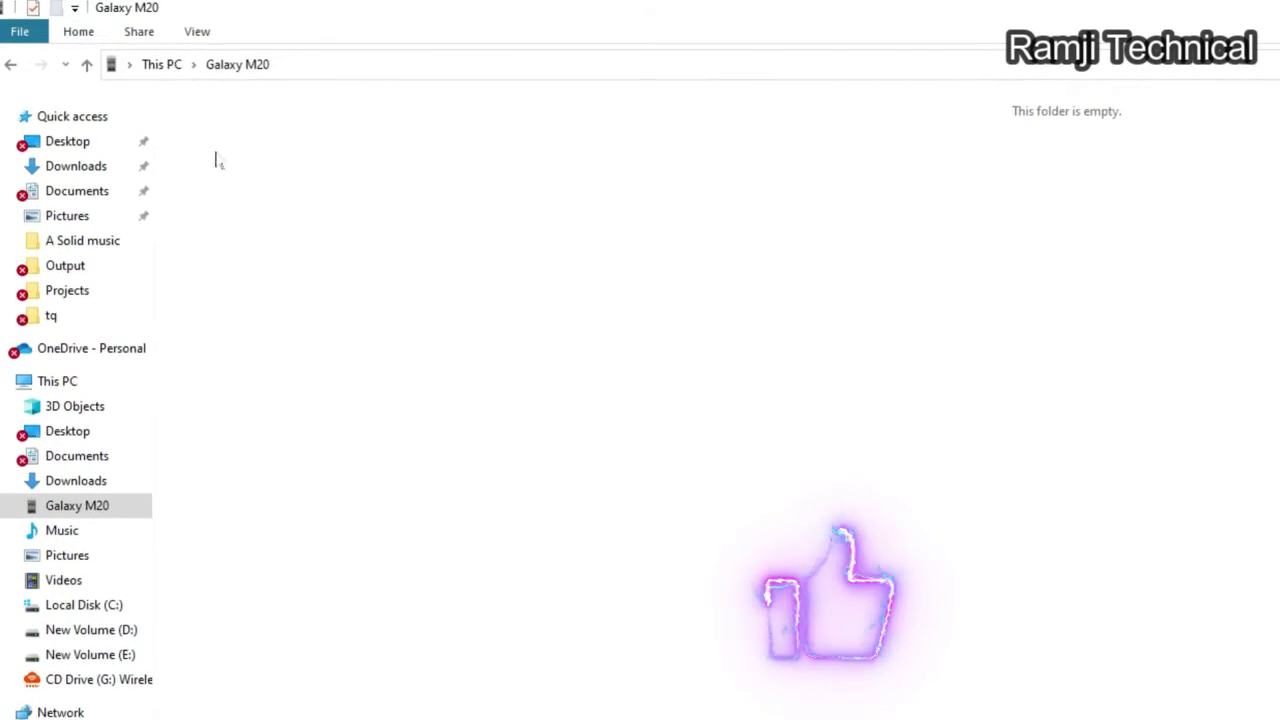
pyautogui.click(112, 44)
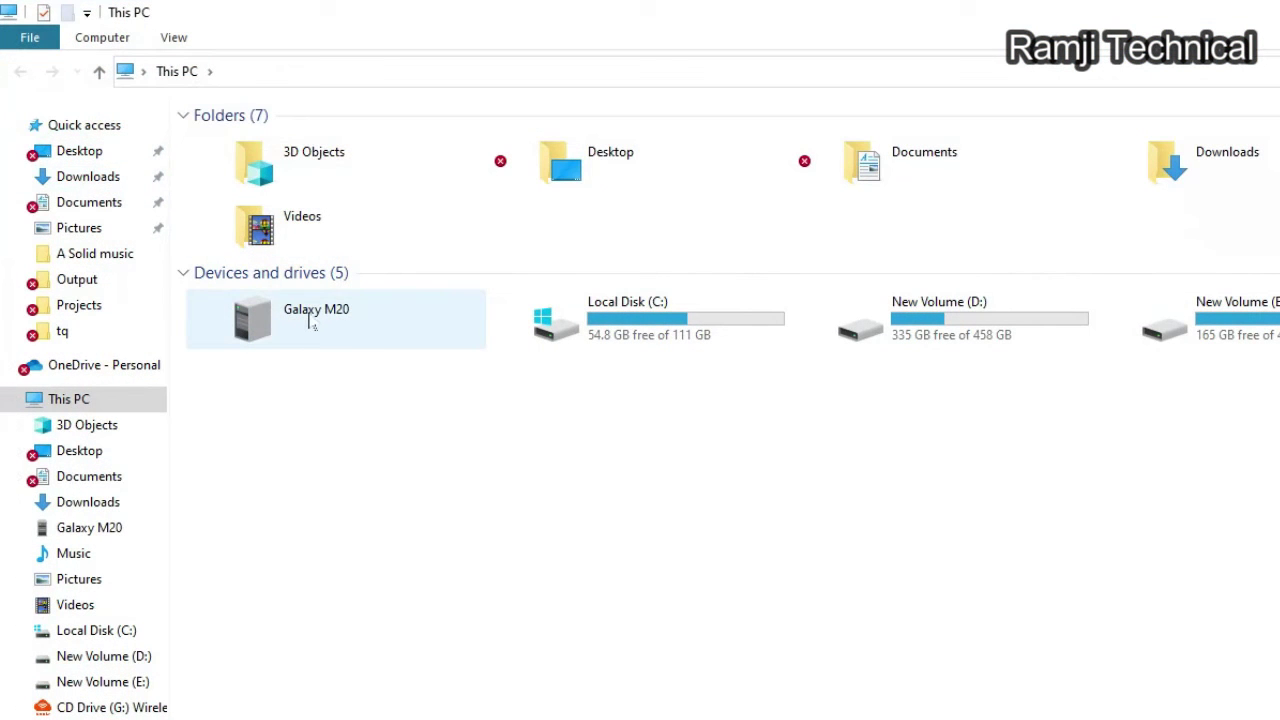
# Open the Camera folder within DCIM on the Galaxy M20's Phone storage.
pyautogui.doubleClick(358, 316)
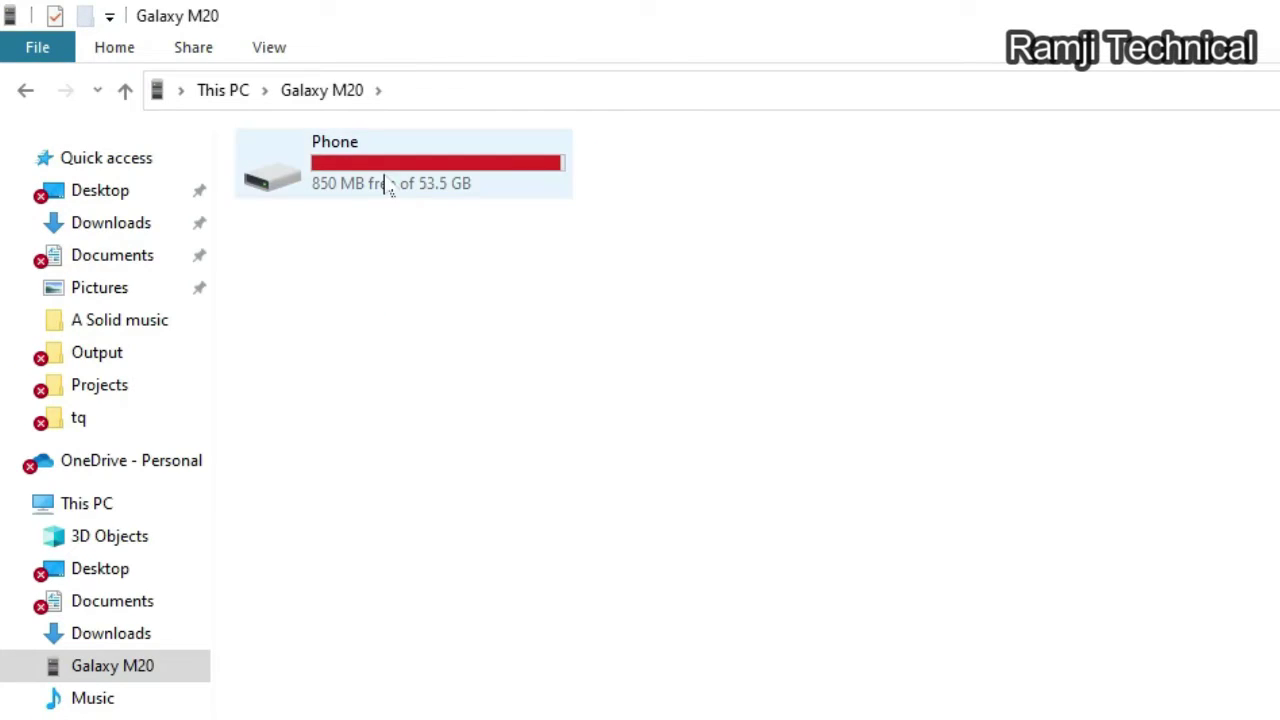
pyautogui.doubleClick(390, 190)
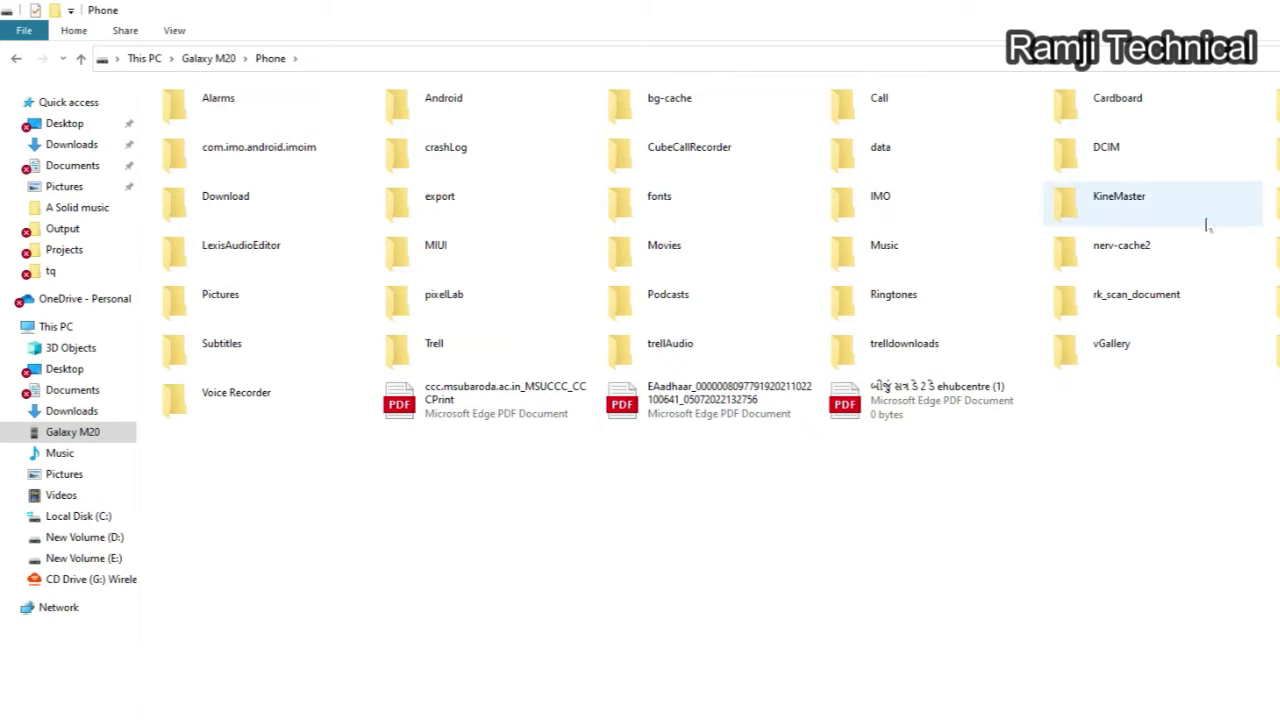
pyautogui.doubleClick(1149, 153)
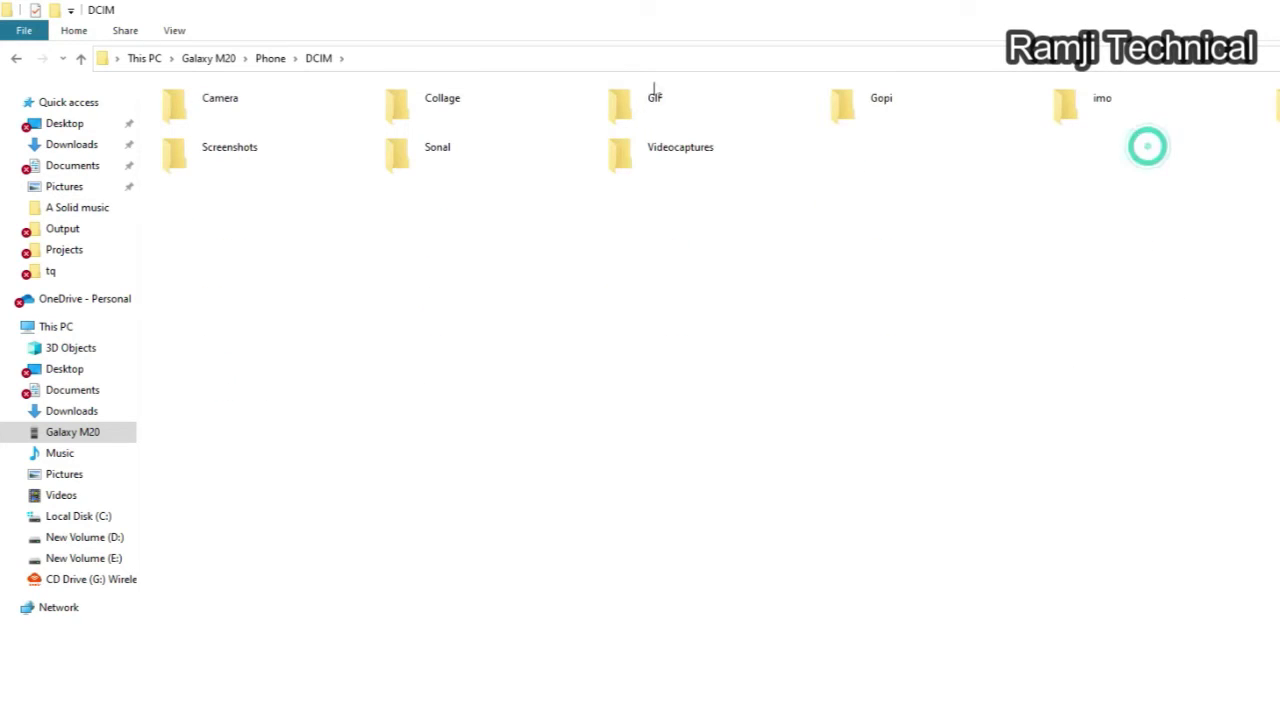
pyautogui.doubleClick(318, 111)
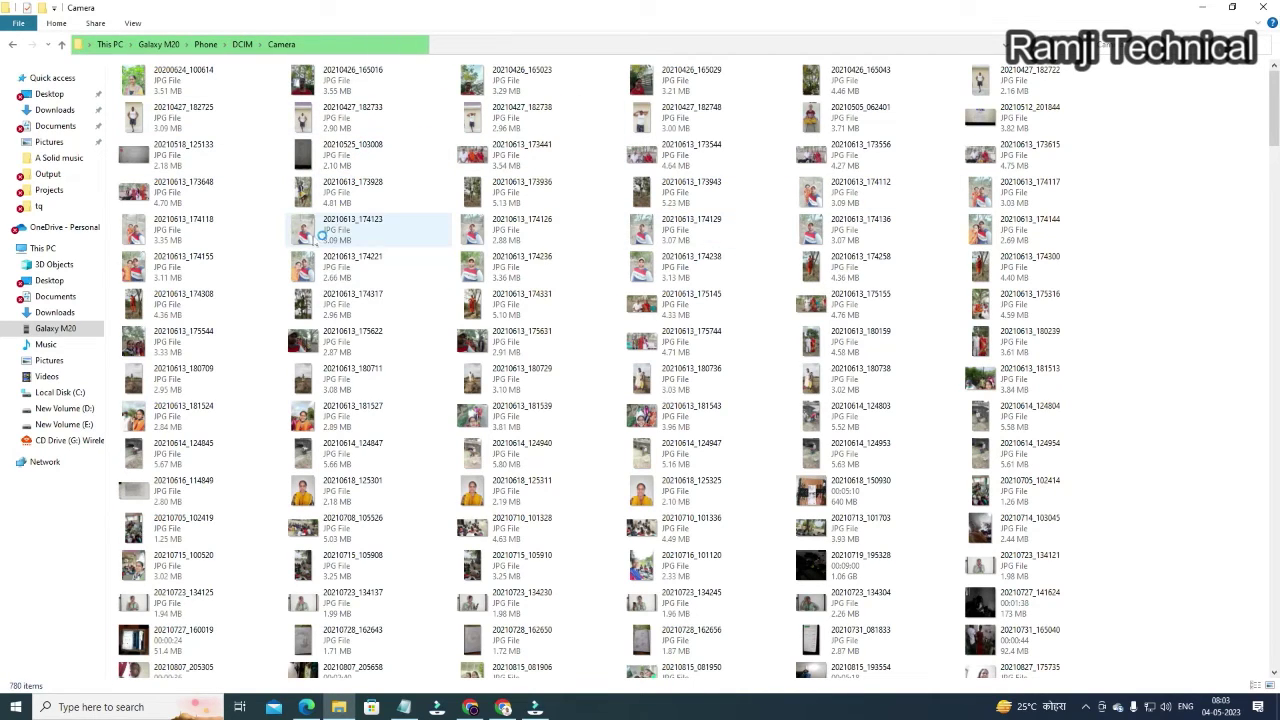
# Copy the photo 20201025_173506 from the phone's Camera folder.
pyautogui.click(298, 234)
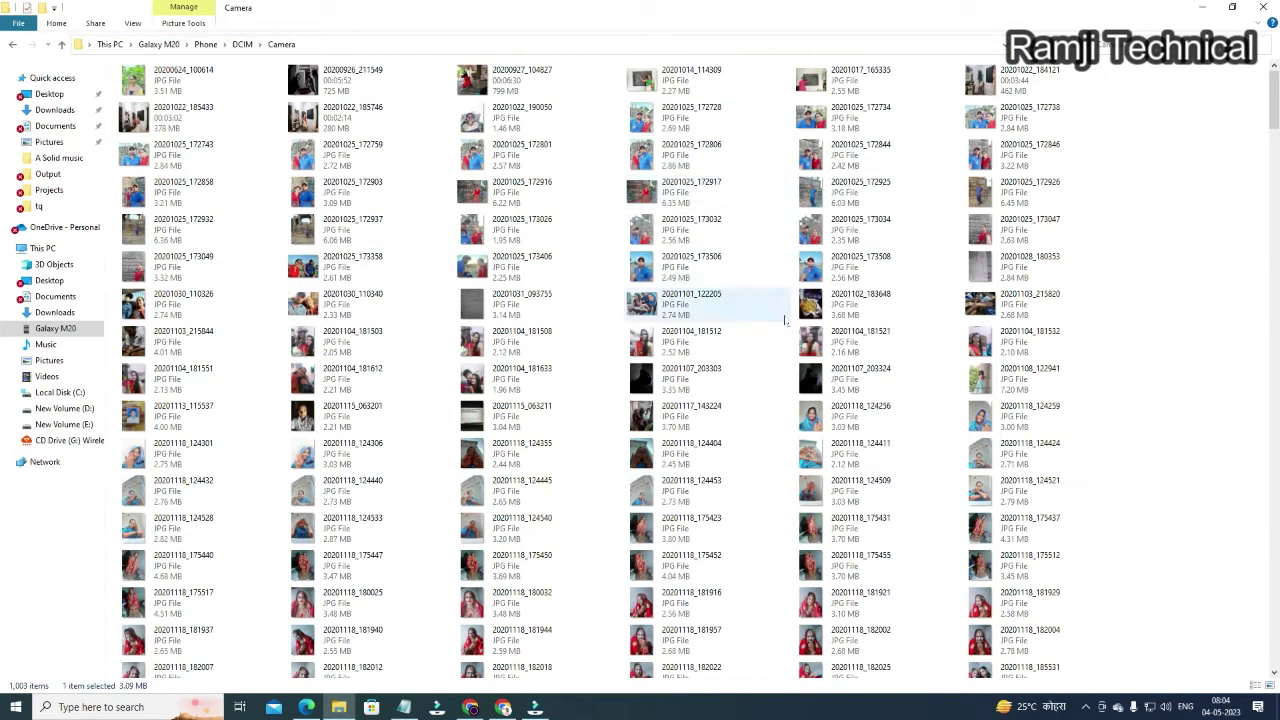
pyautogui.click(662, 268)
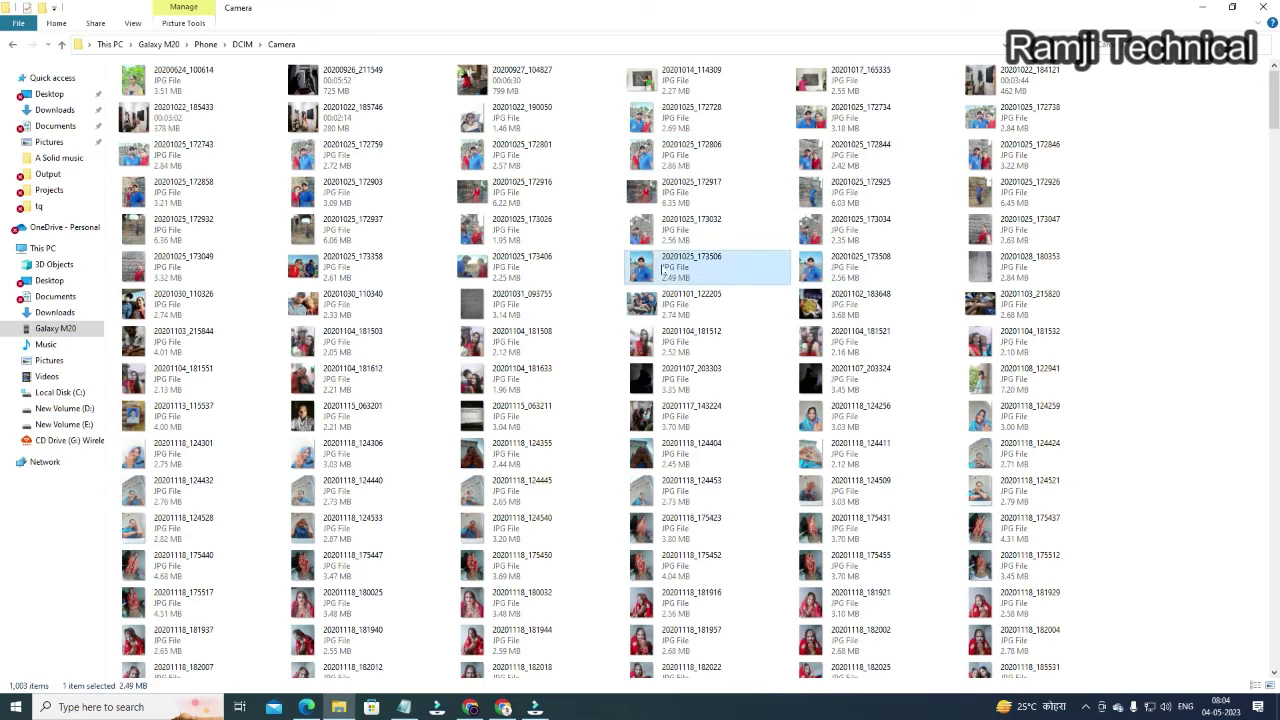
pyautogui.rightClick(688, 268)
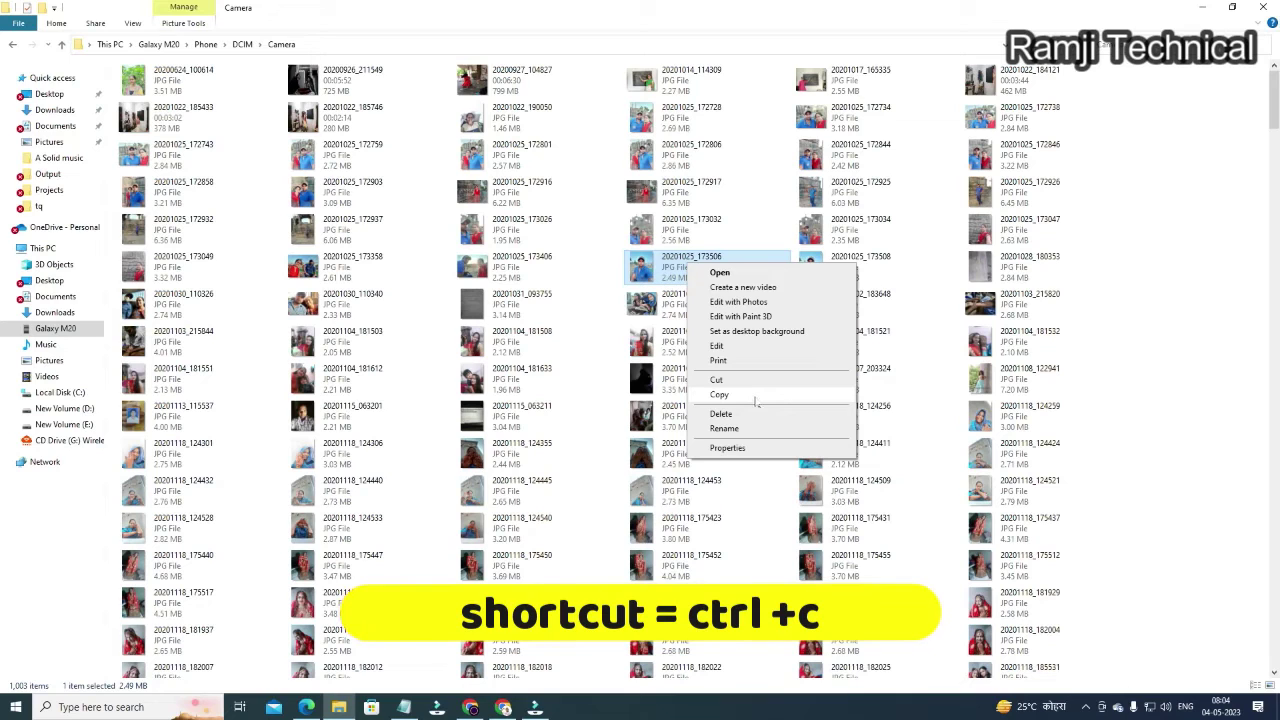
pyautogui.click(756, 398)
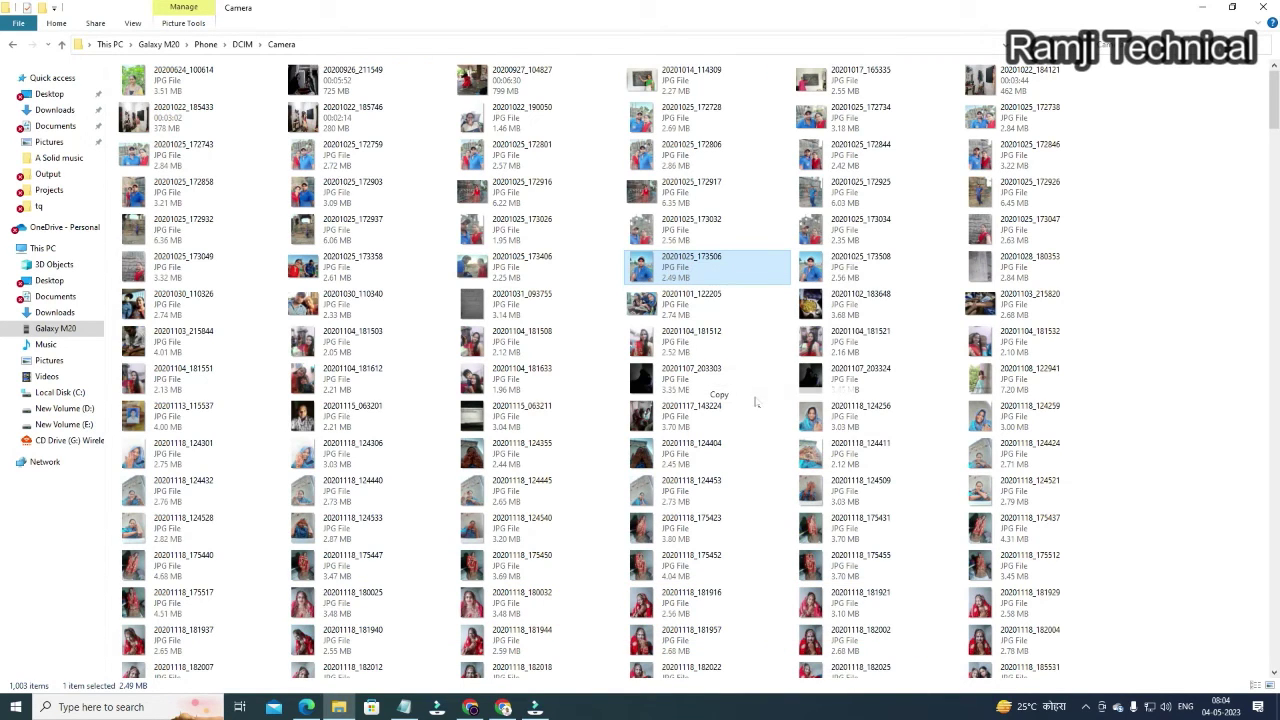
# Paste the copied phone photo onto the computer's desktop, getting the file window out of the way.
pyautogui.click(62, 95)
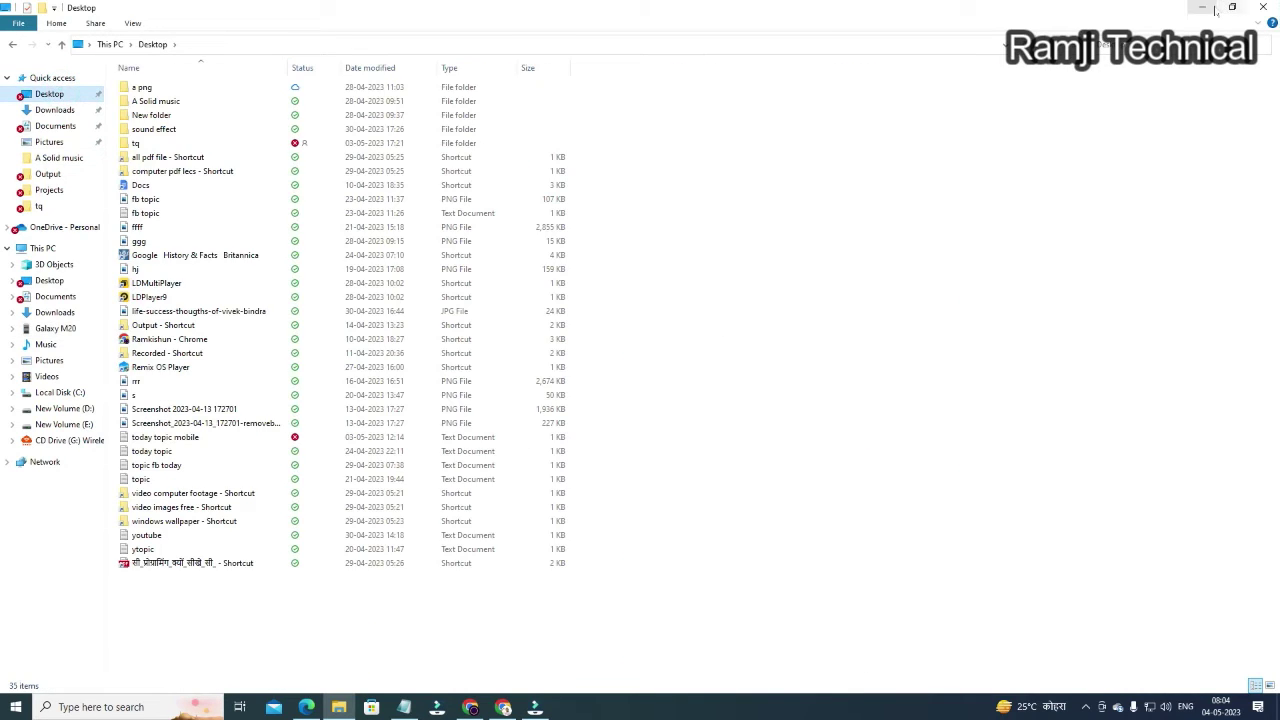
pyautogui.click(1214, 9)
pyautogui.rightClick(350, 203)
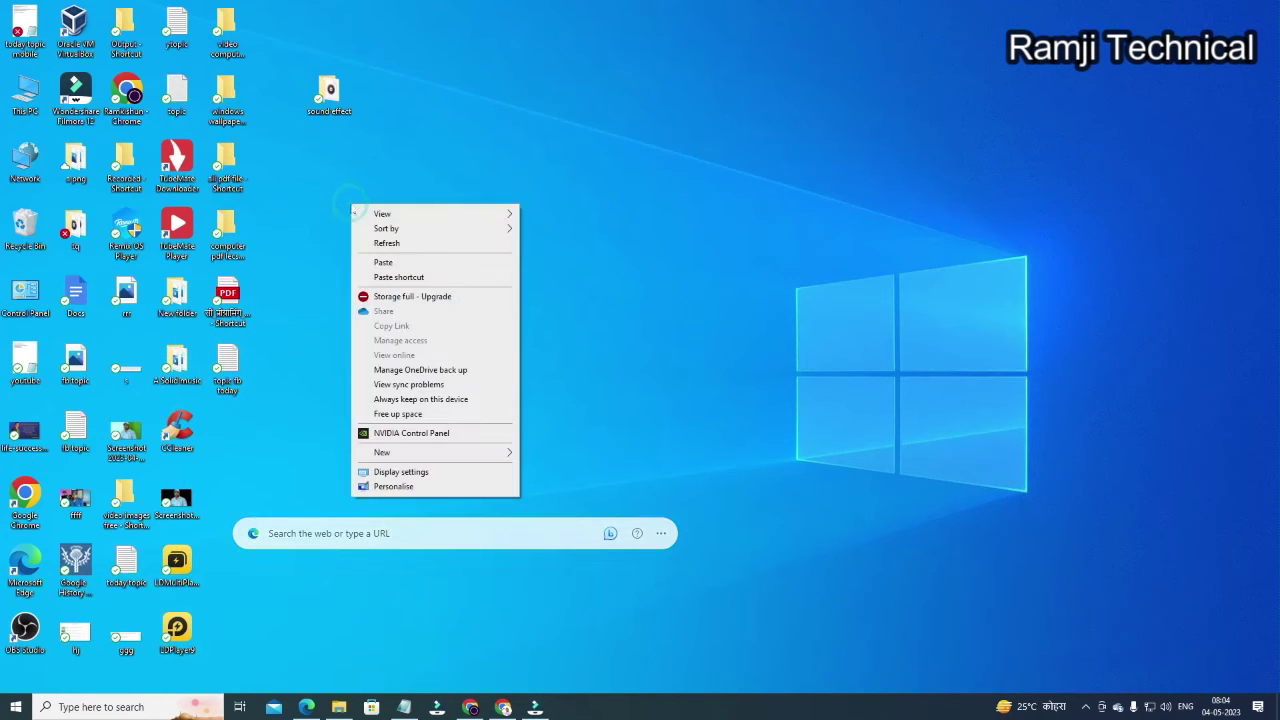
pyautogui.click(385, 261)
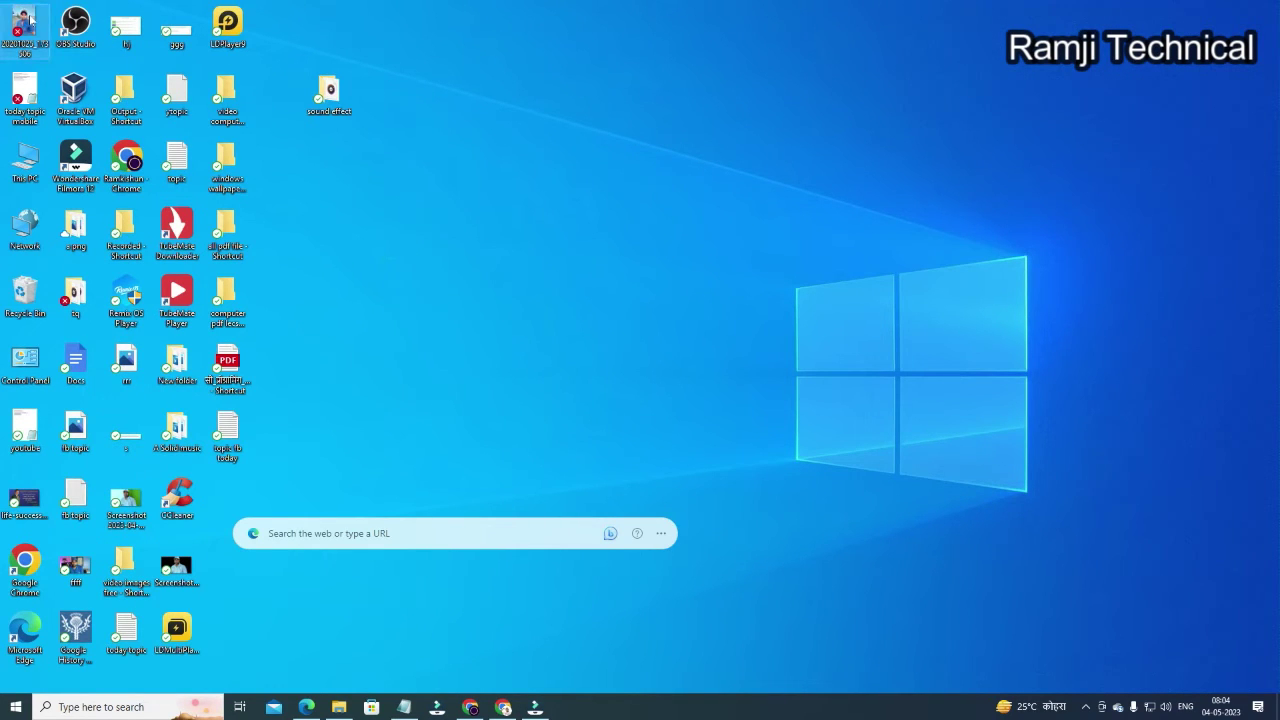
# View the pasted photo 20201025_173506 and the 2023 screenshot image on the desktop, closing the viewer each time.
pyautogui.doubleClick(29, 18)
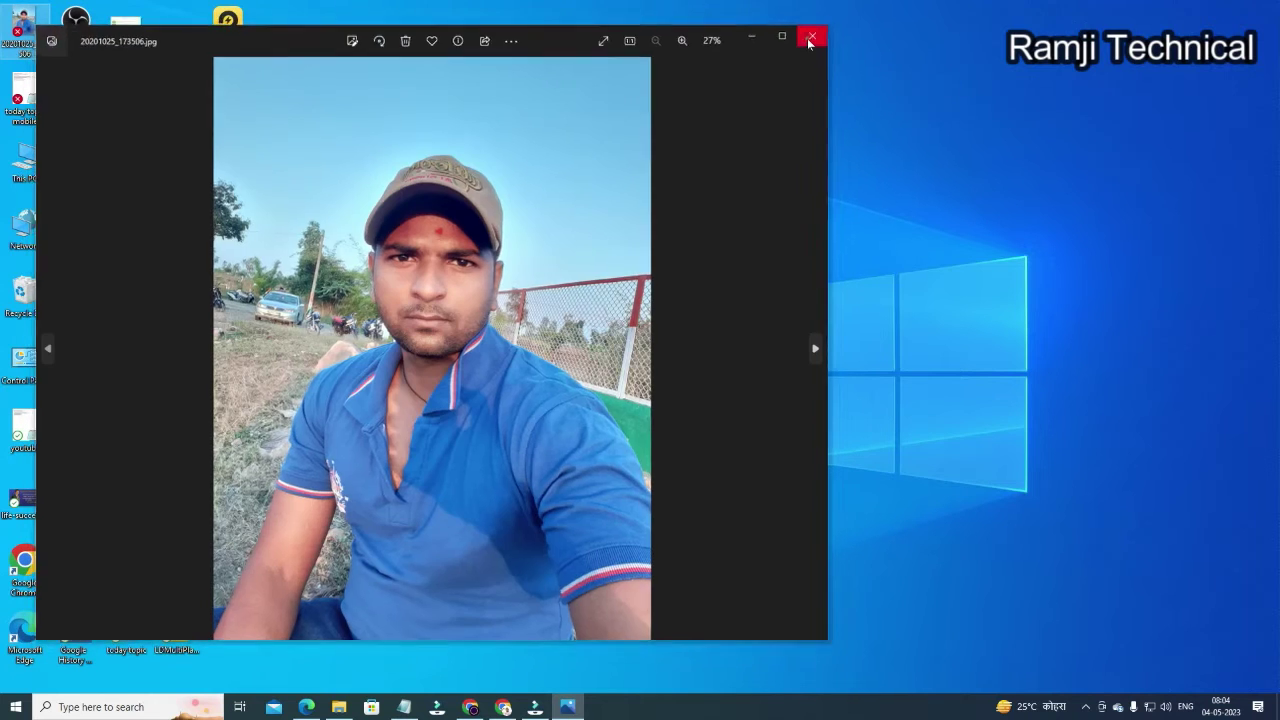
pyautogui.click(809, 40)
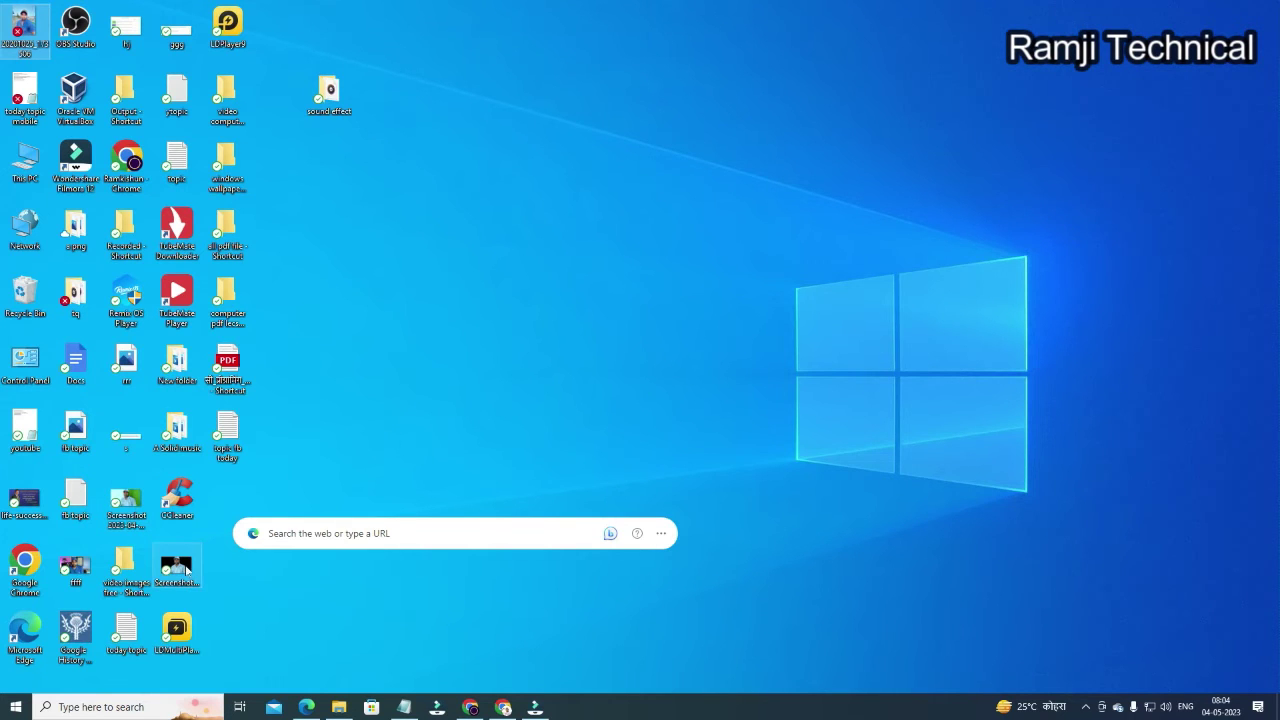
pyautogui.doubleClick(120, 508)
pyautogui.click(814, 35)
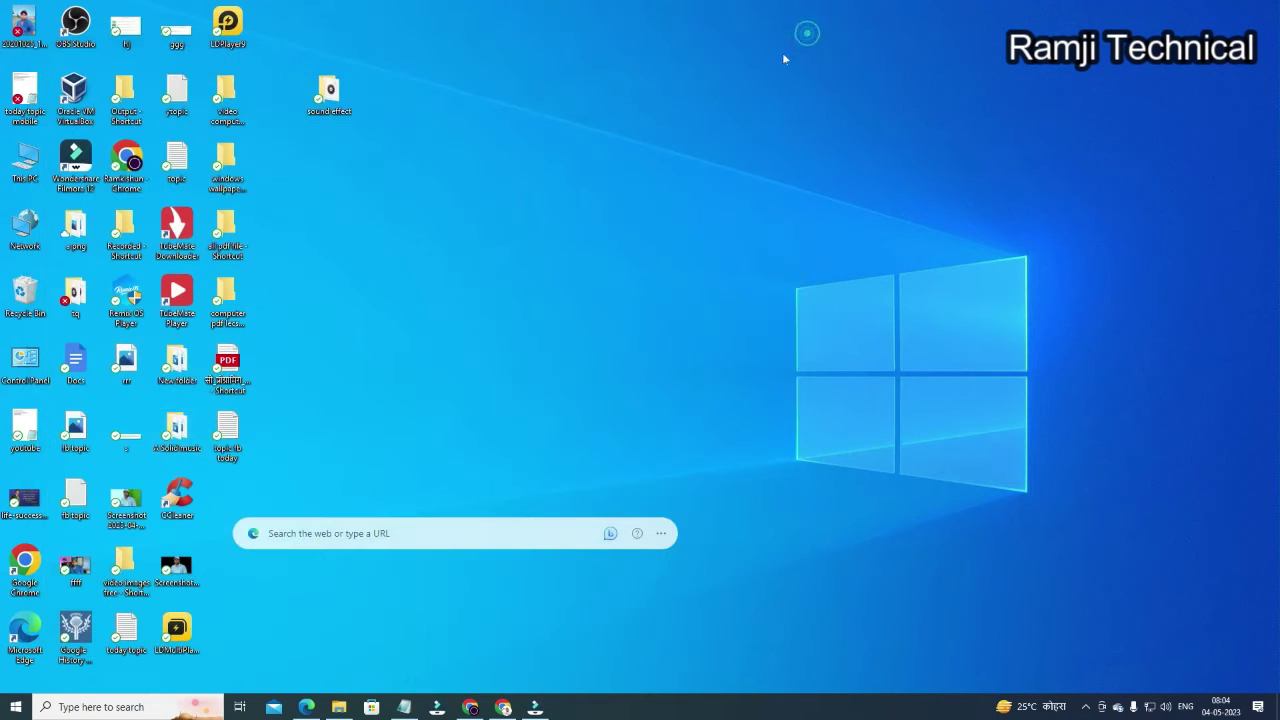
# Open the Desktop folder from This PC.
pyautogui.doubleClick(25, 162)
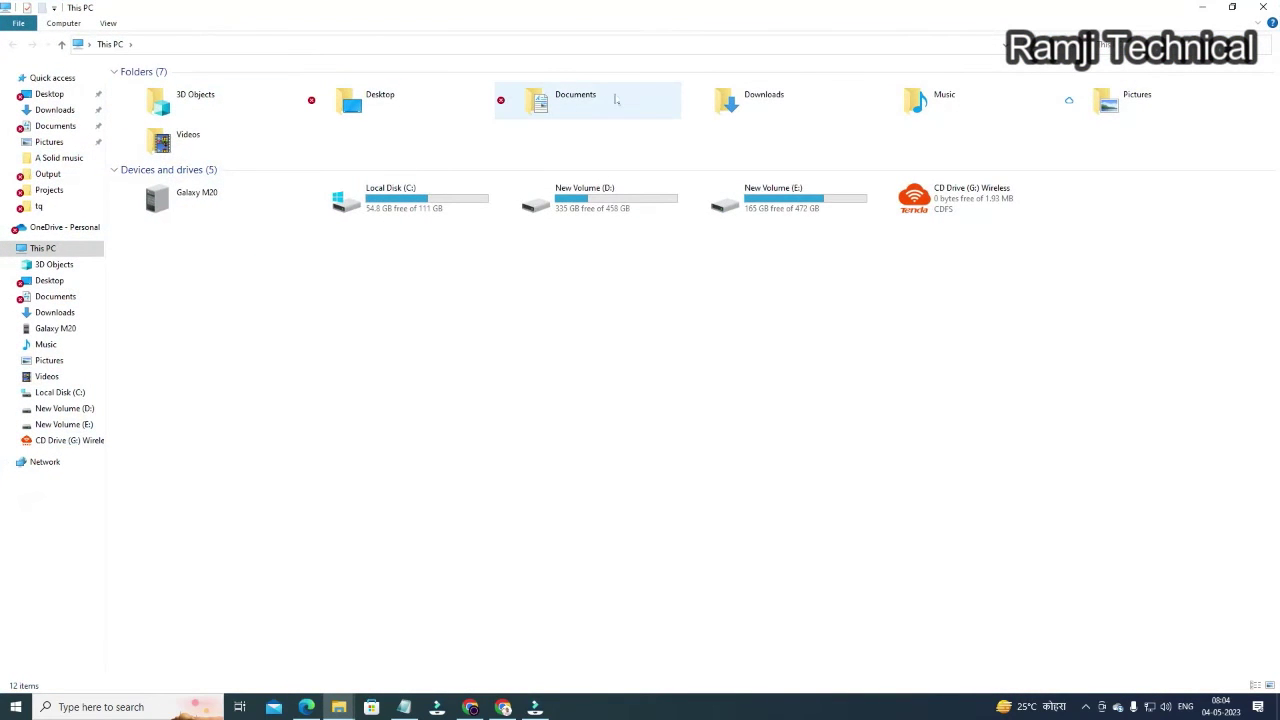
pyautogui.click(362, 100)
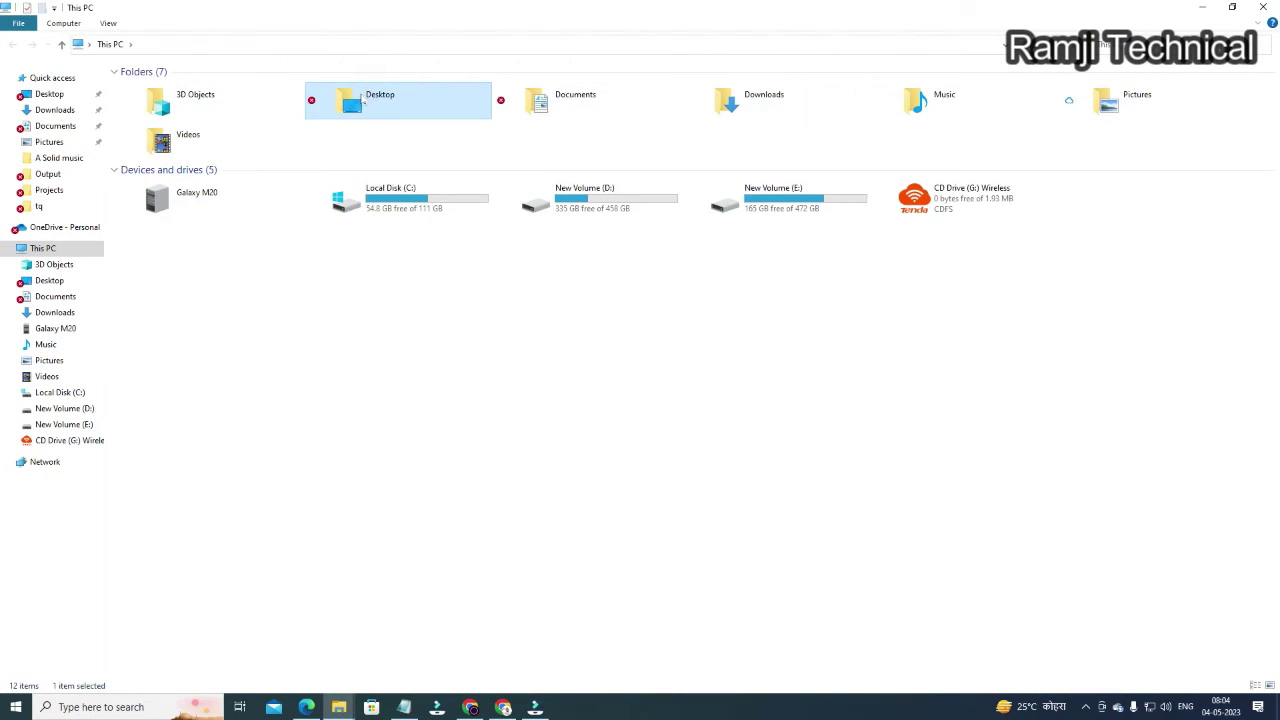
pyautogui.doubleClick(362, 100)
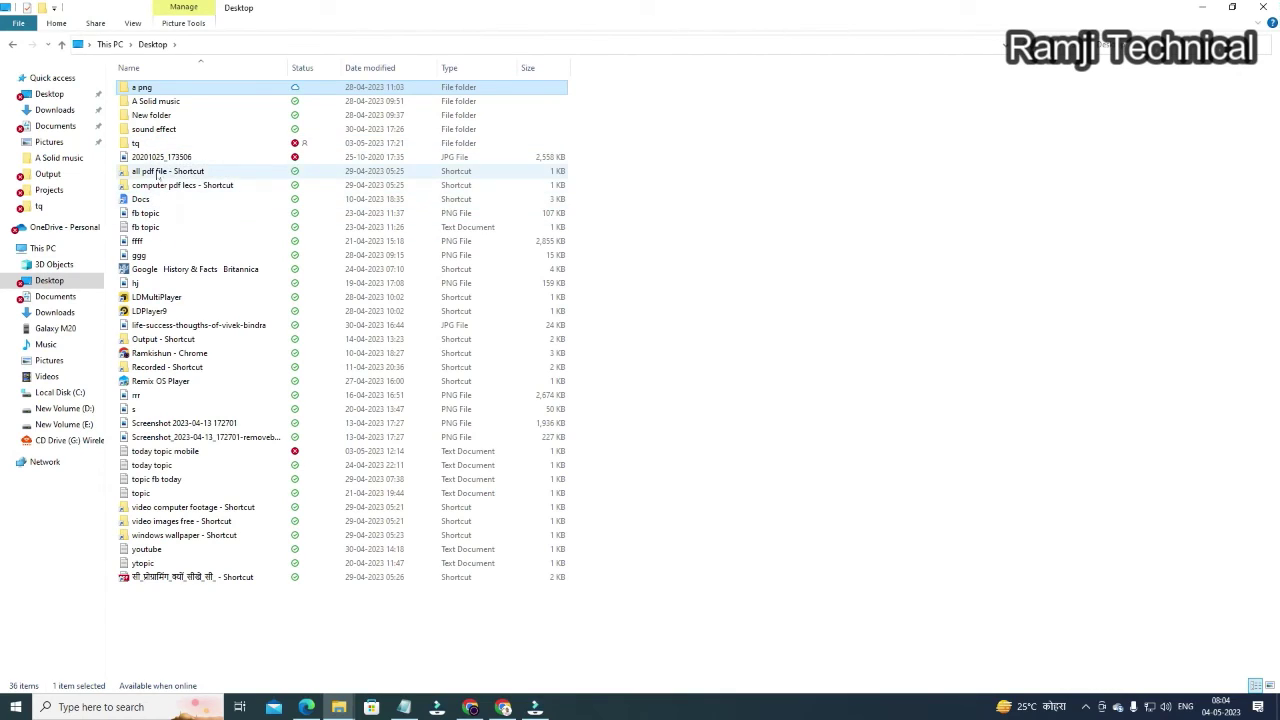
# Preview the rrr PNG image from the Desktop folder and close the viewer.
pyautogui.click(203, 396)
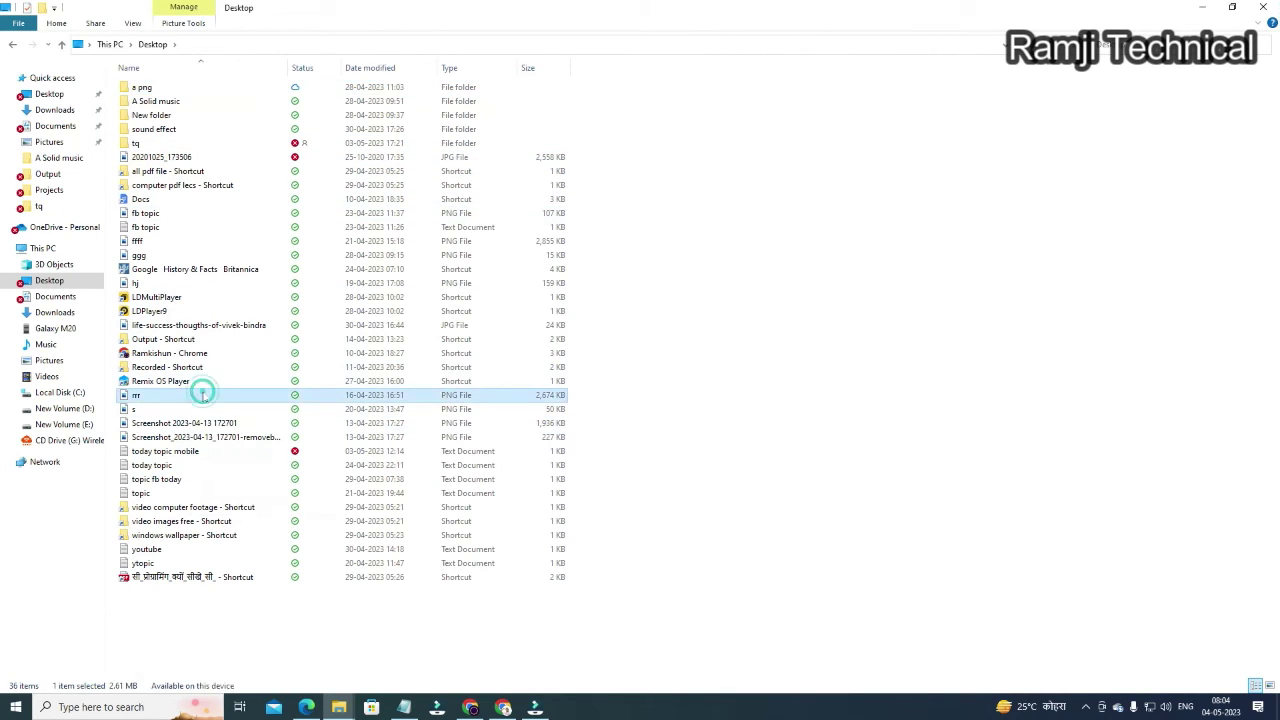
pyautogui.doubleClick(203, 396)
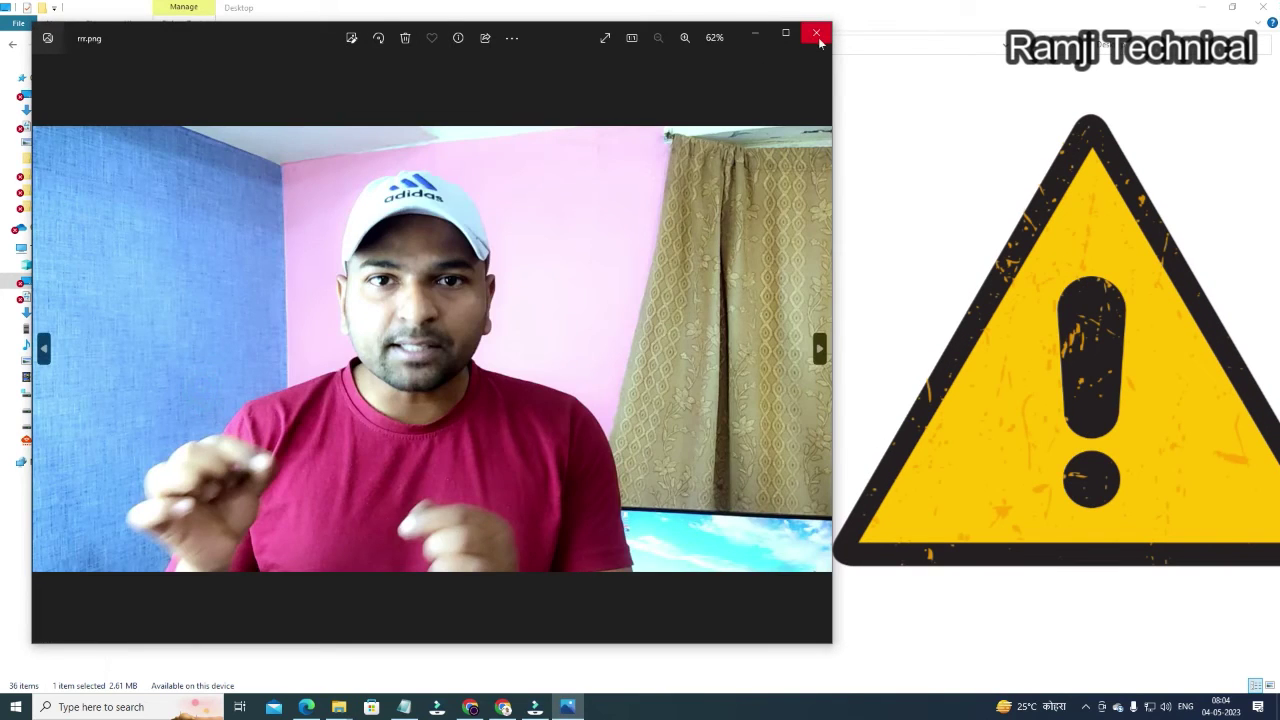
pyautogui.click(818, 38)
# Send the rrr PNG image from the Desktop folder to the Galaxy M20 phone.
pyautogui.rightClick(209, 398)
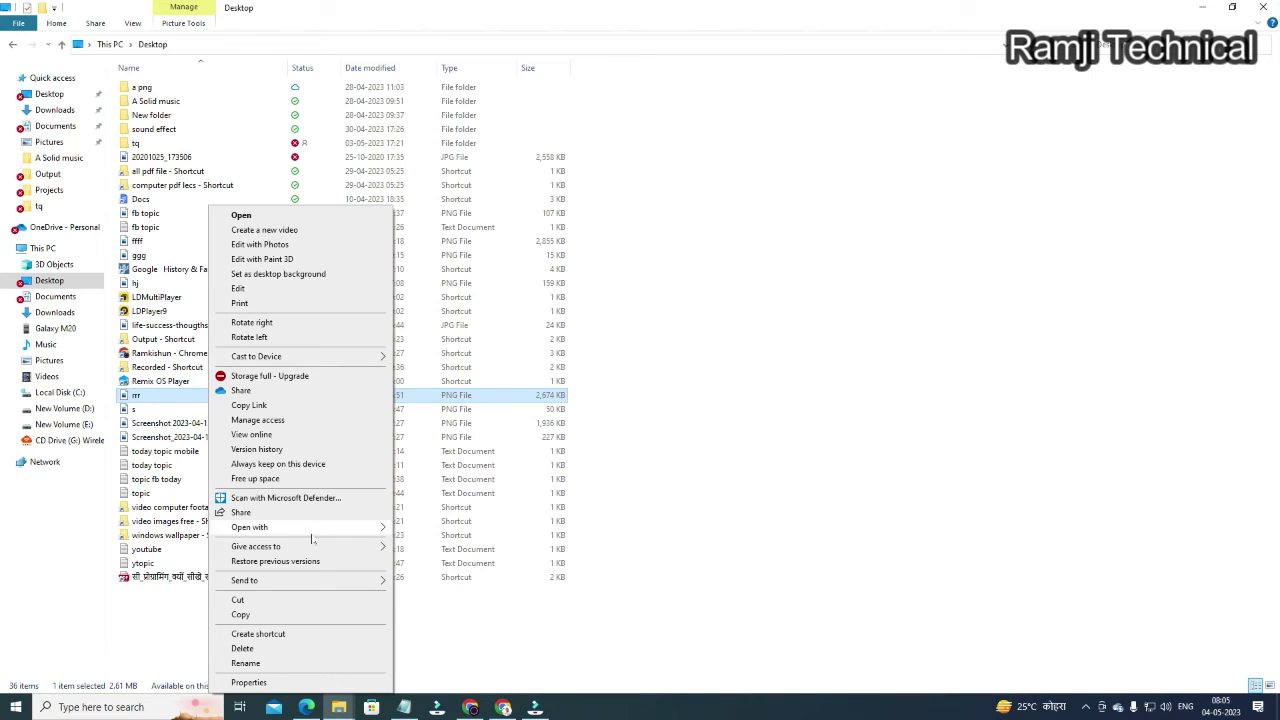
pyautogui.click(204, 397)
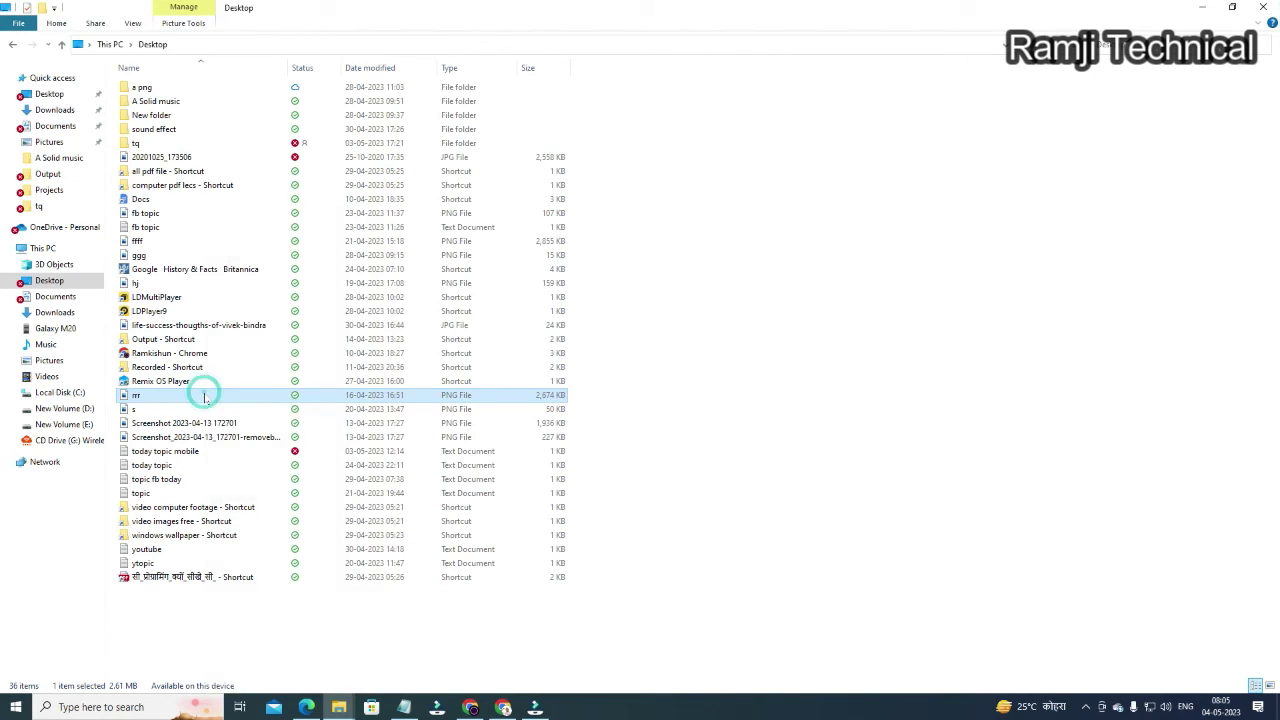
pyautogui.rightClick(204, 397)
pyautogui.moveTo(339, 585)
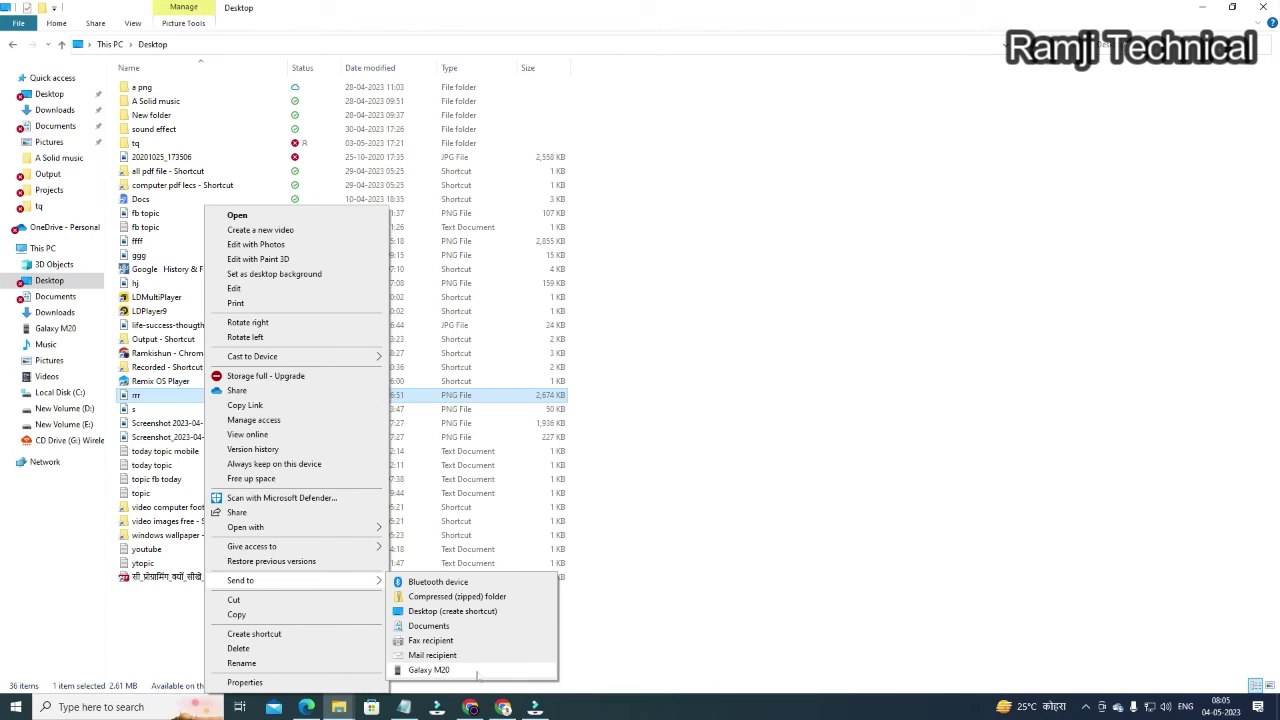
pyautogui.click(478, 672)
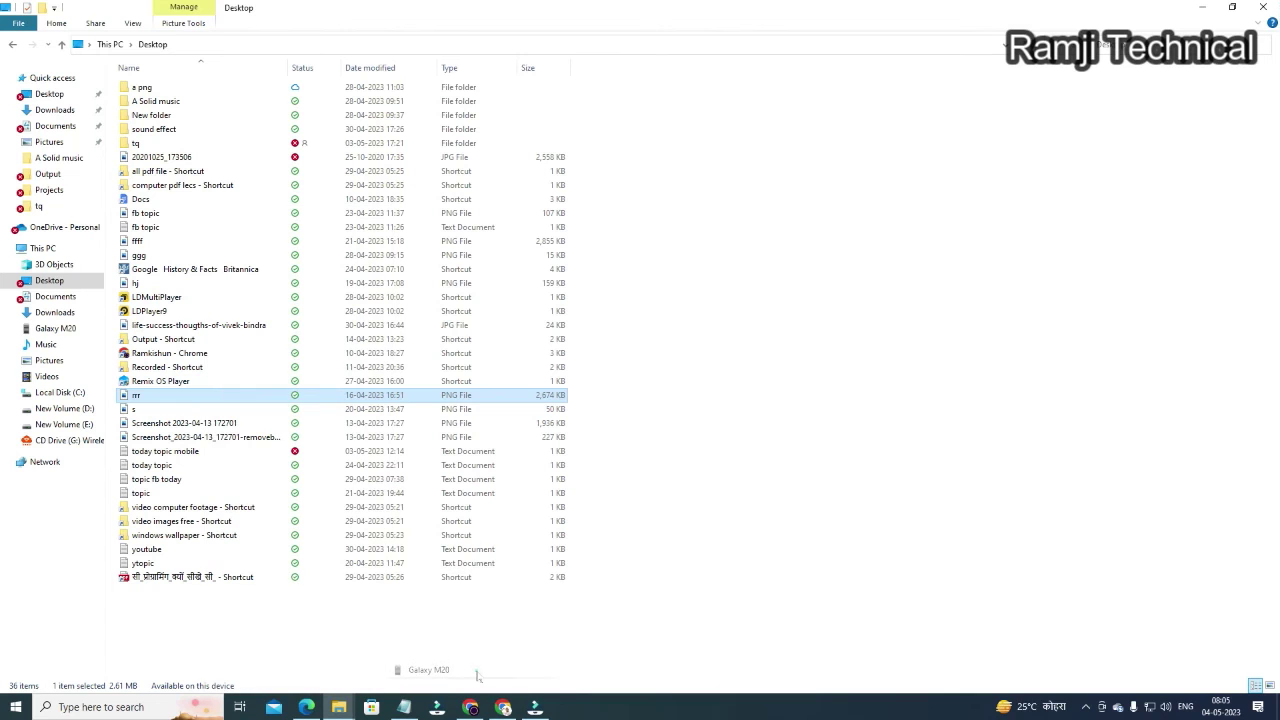
# View the rrr image again, then close both the image viewer and the Desktop folder window.
pyautogui.doubleClick(283, 399)
pyautogui.click(813, 39)
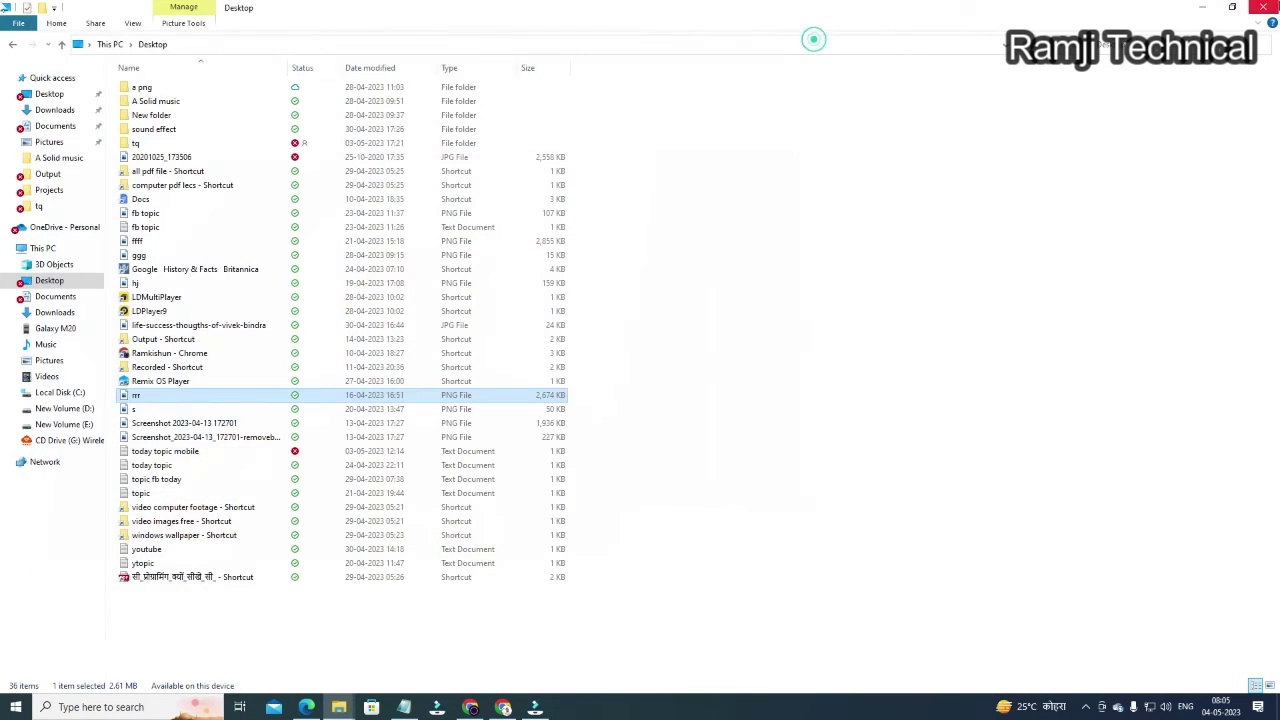
pyautogui.click(1262, 7)
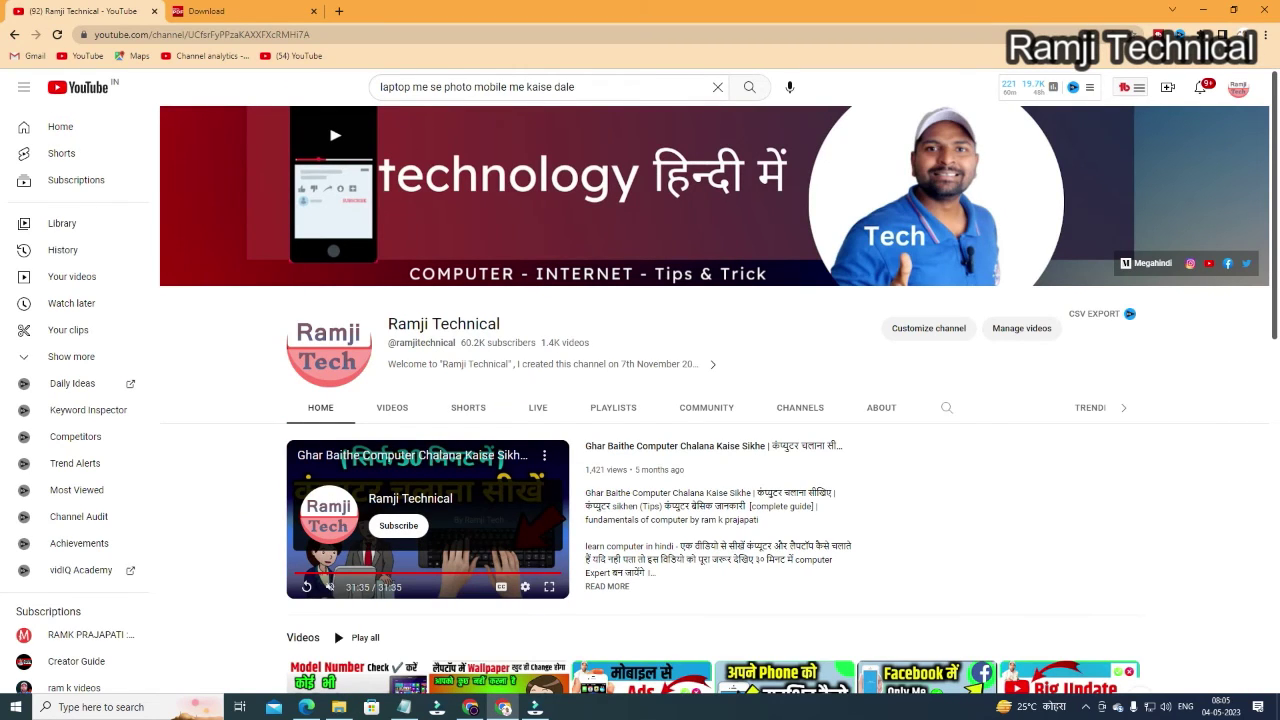